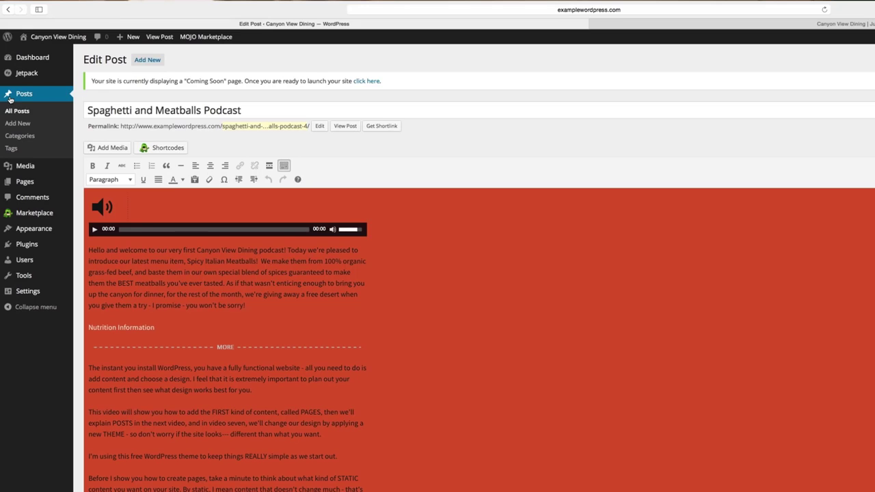
- Open the post categories list and check the category shown on the Bluehost Rocks! post on the live site
click(20, 135)
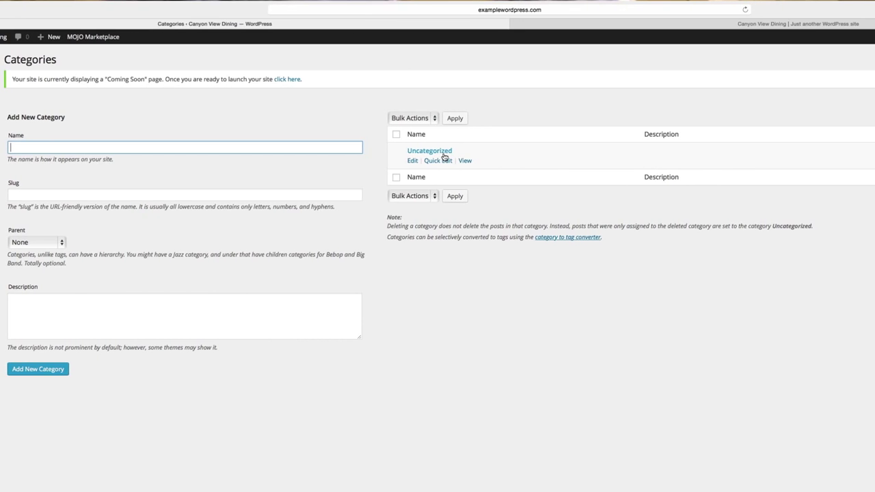
click(561, 28)
scroll(493, 310, down, 2)
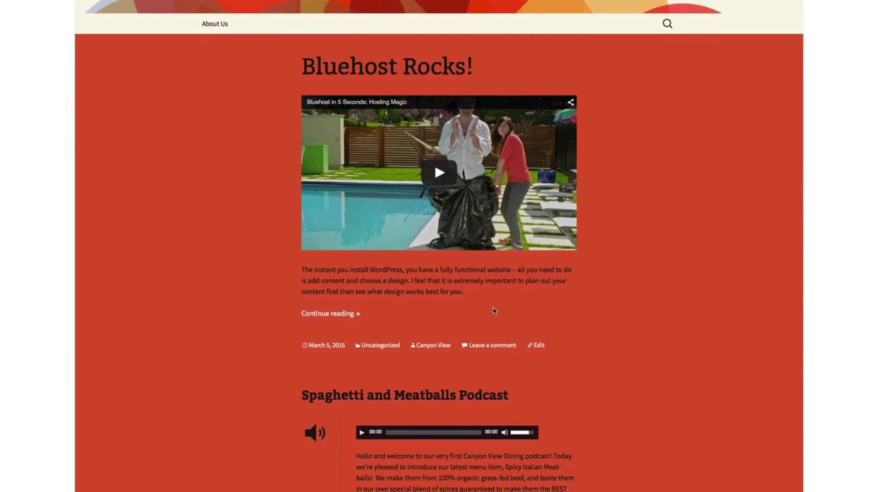
scroll(493, 311, down, 1)
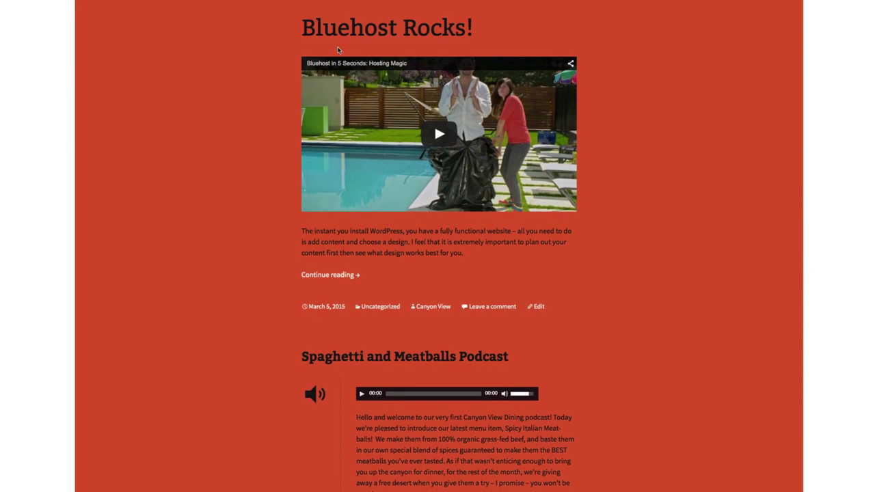
click(381, 306)
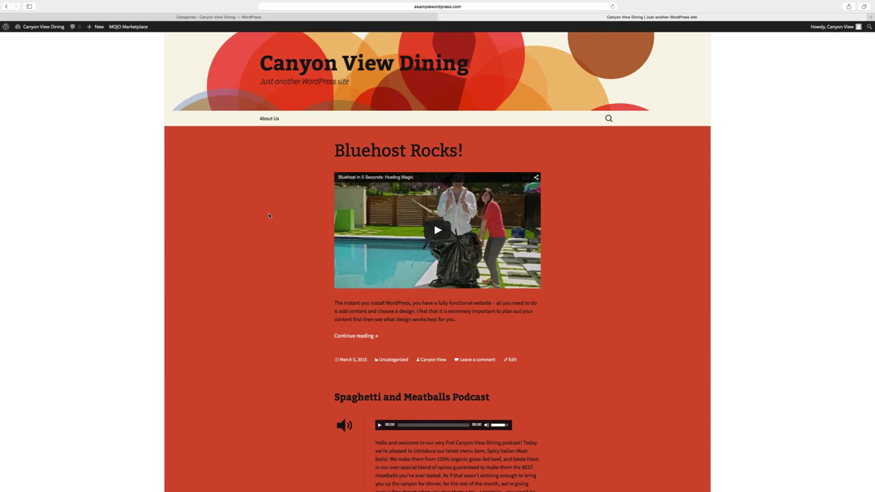
- Open the Uncategorized archive from the live site's footer and browse the posts filed in it
scroll(269, 216, down, 15)
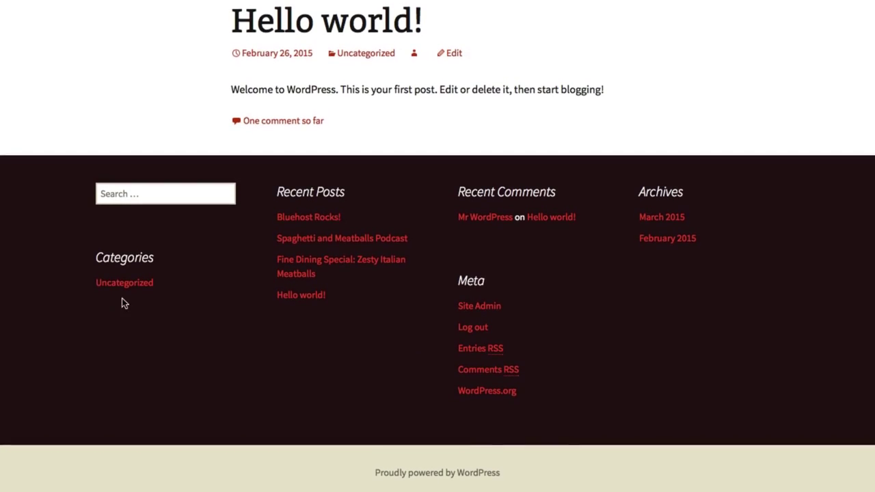
click(125, 281)
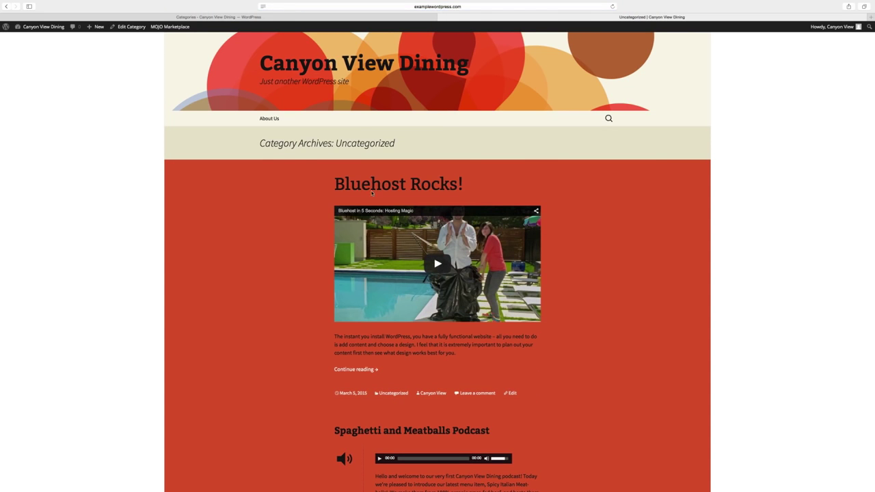
scroll(307, 205, down, 10)
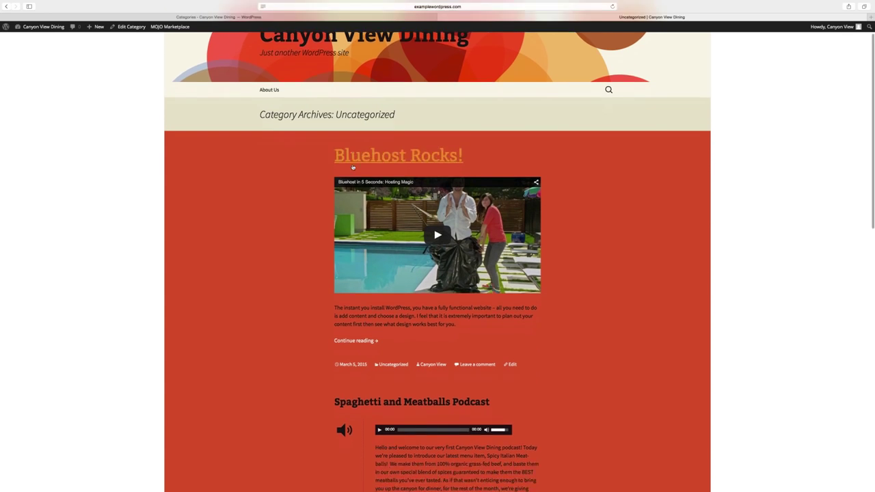
scroll(281, 229, down, 5)
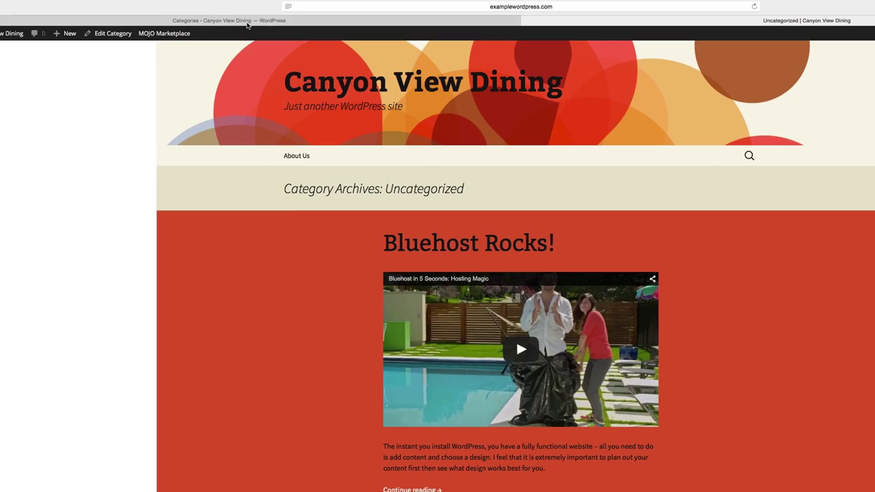
- Return to the categories admin page and add a category named Menu Items with Uncategorized as its parent
click(247, 25)
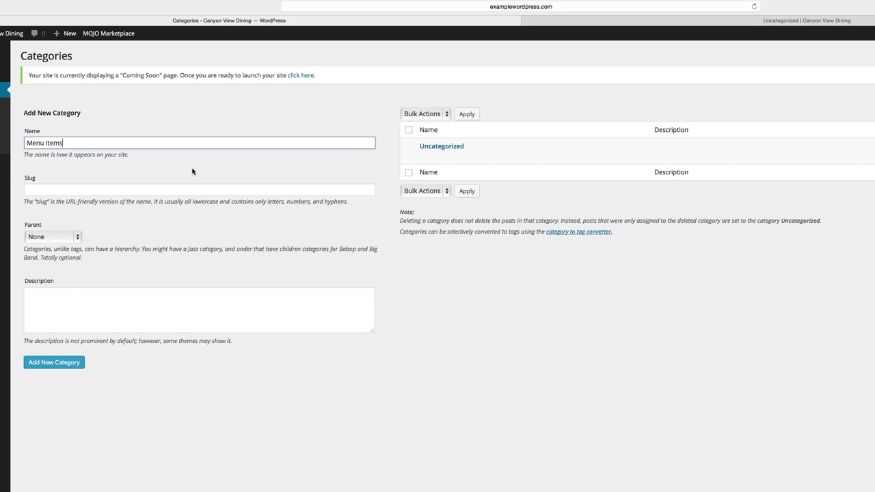
key(Tab)
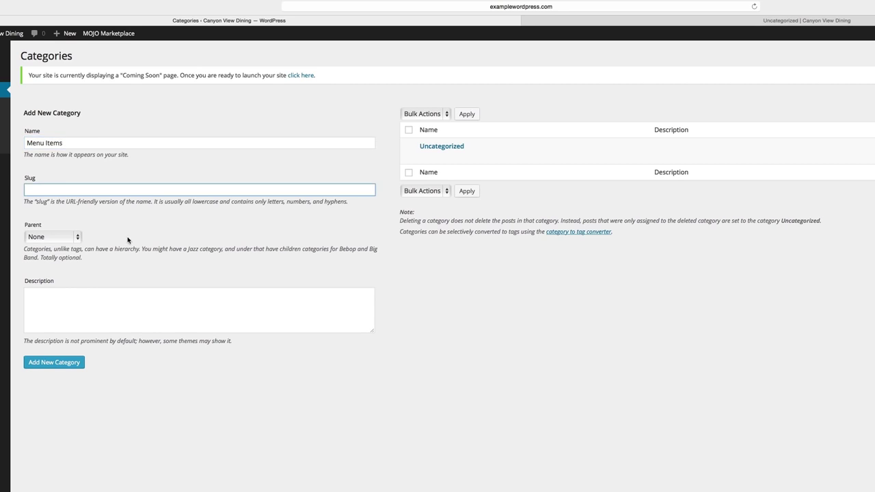
click(78, 238)
click(55, 246)
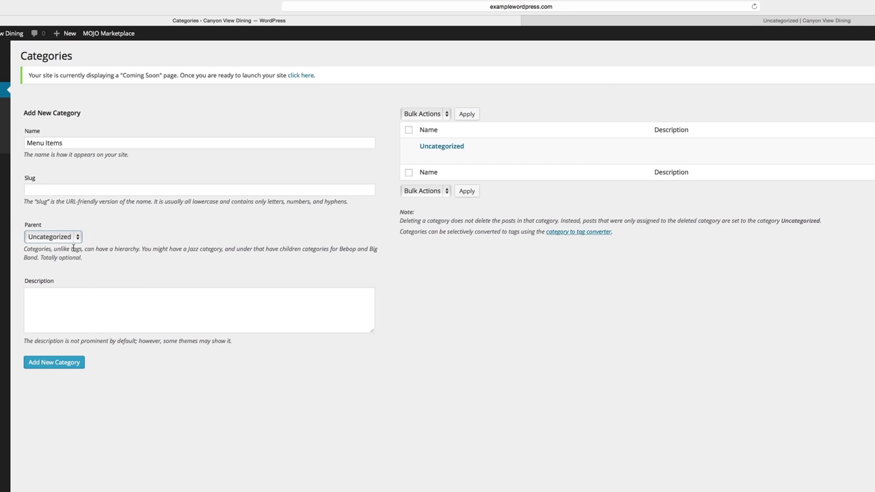
click(61, 364)
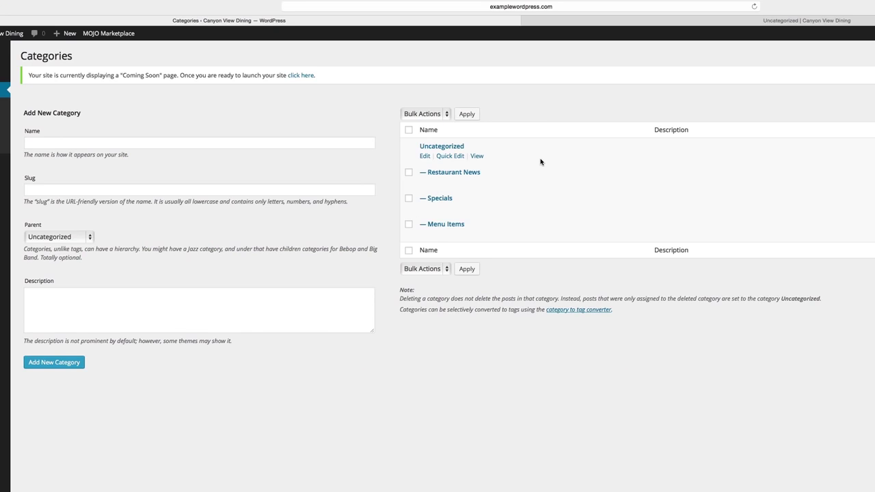
- Rename the Uncategorized category to Fine Dining Blog, enter the same text as its slug and update it
click(423, 147)
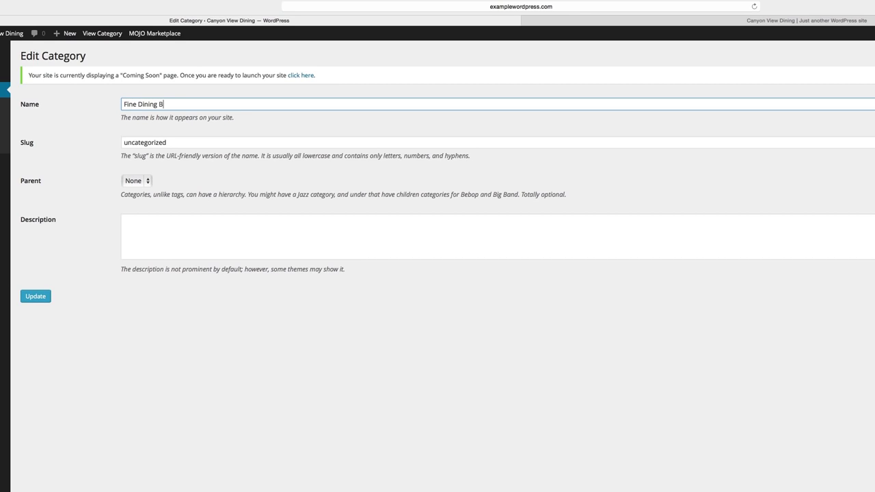
key(Tab)
text(Fine Dining Blog)
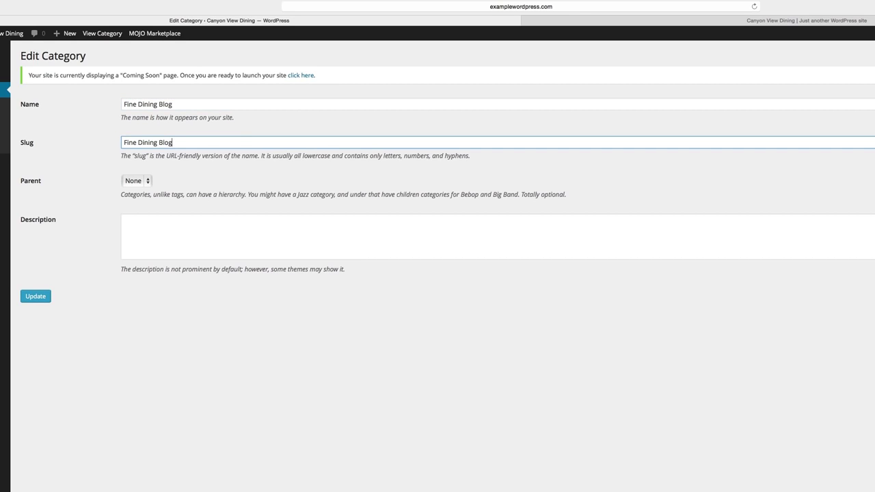
click(39, 297)
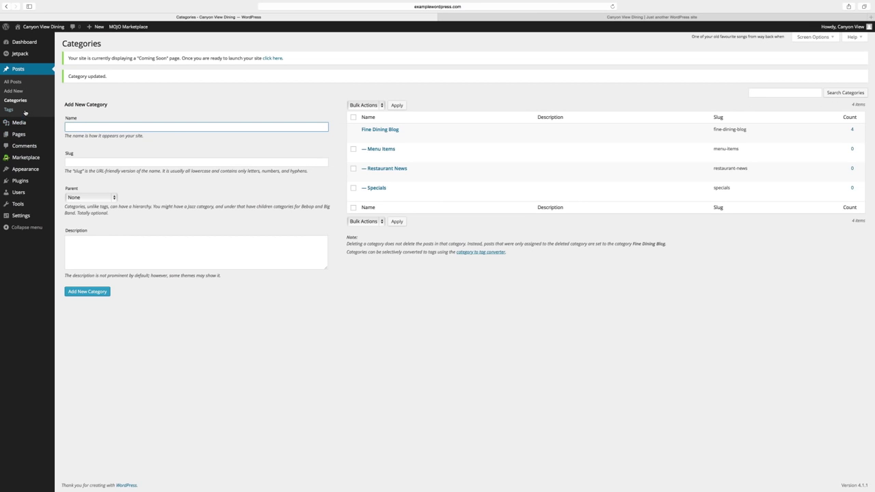
- Open the Spaghetti and Meatballs Podcast post for editing and assign it to the Menu Items and Specials categories
click(13, 82)
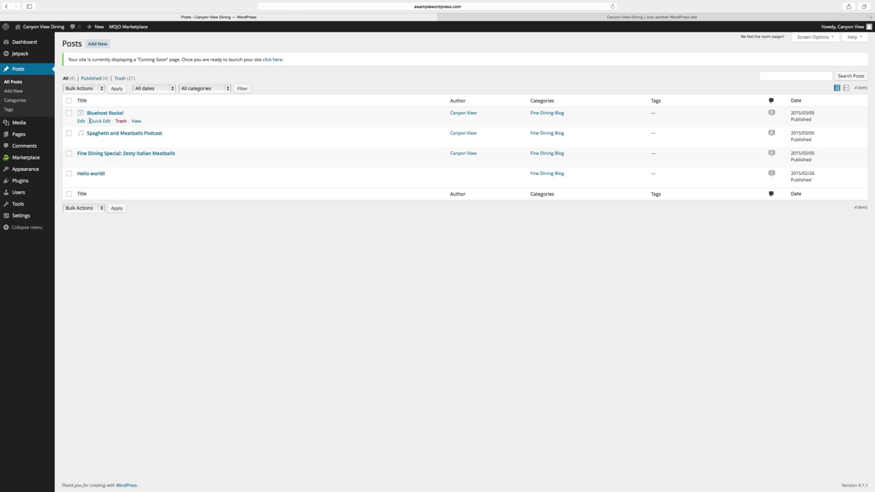
click(100, 134)
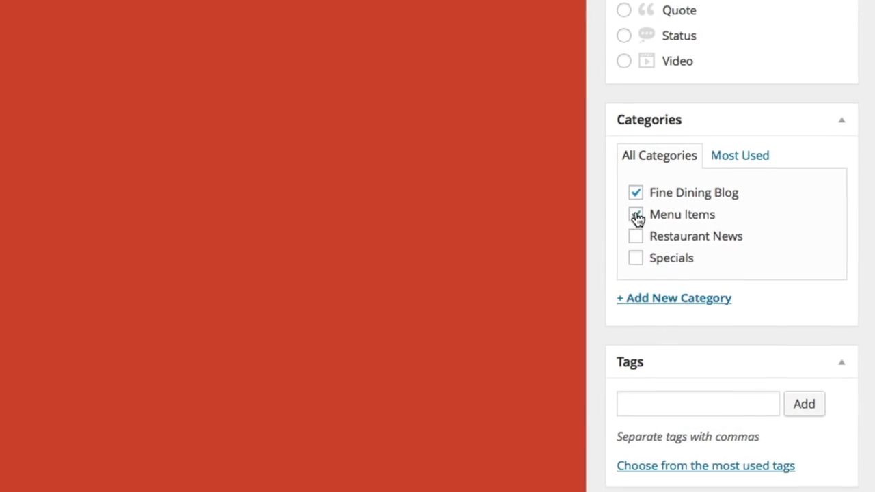
click(784, 343)
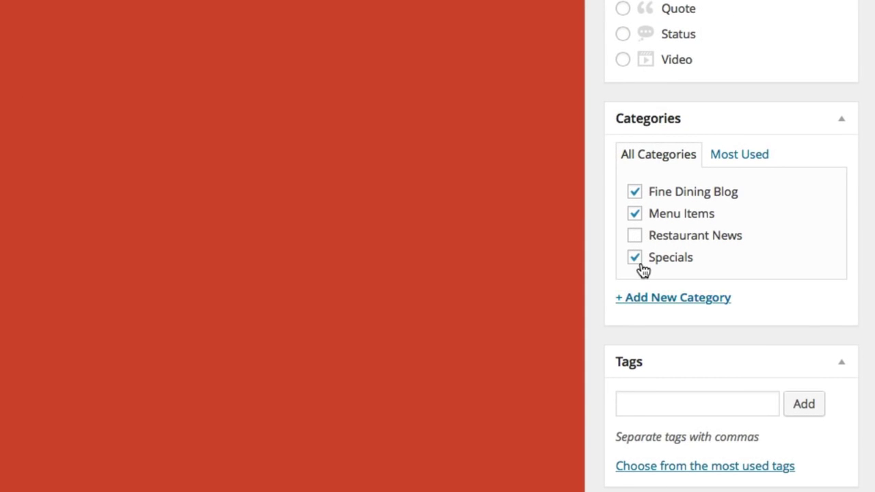
- Add a new category named Podcasts under Fine Dining Blog from within the post editor
click(645, 299)
text(Podcasts)
click(664, 367)
click(669, 387)
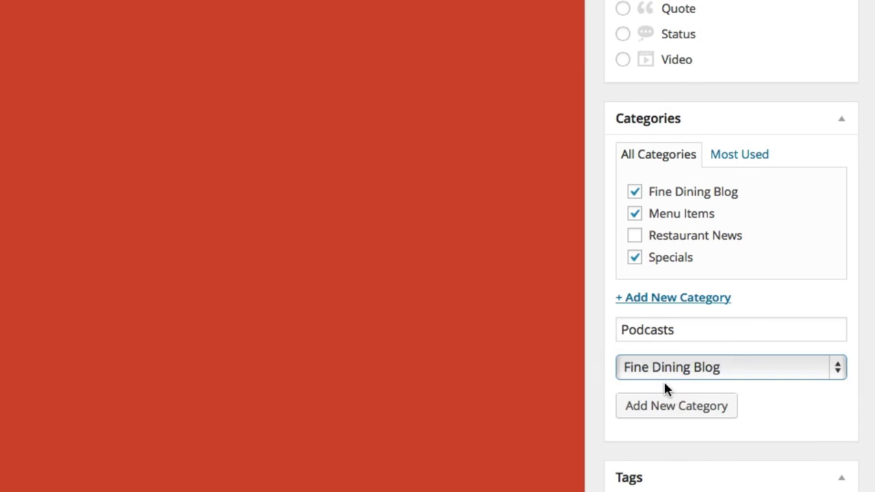
click(648, 407)
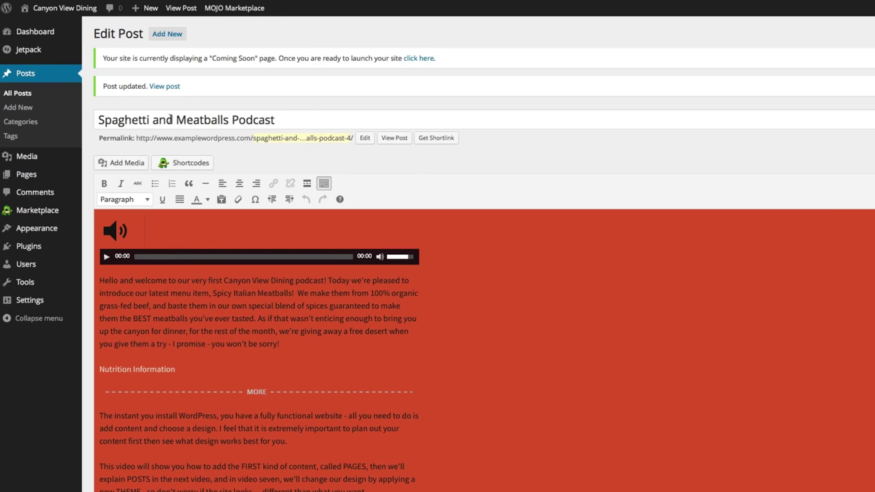
- Review the Spaghetti and Meatballs Podcast post's categories in Quick Edit from the posts list and update the post
click(25, 97)
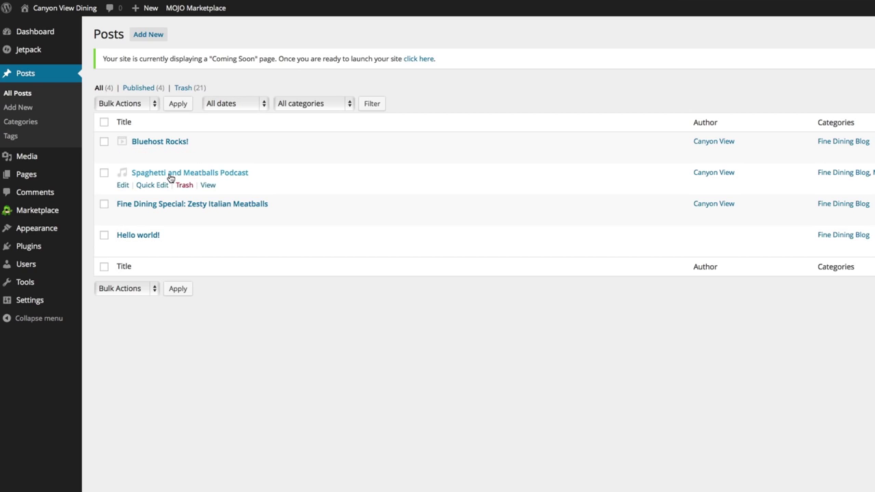
click(158, 185)
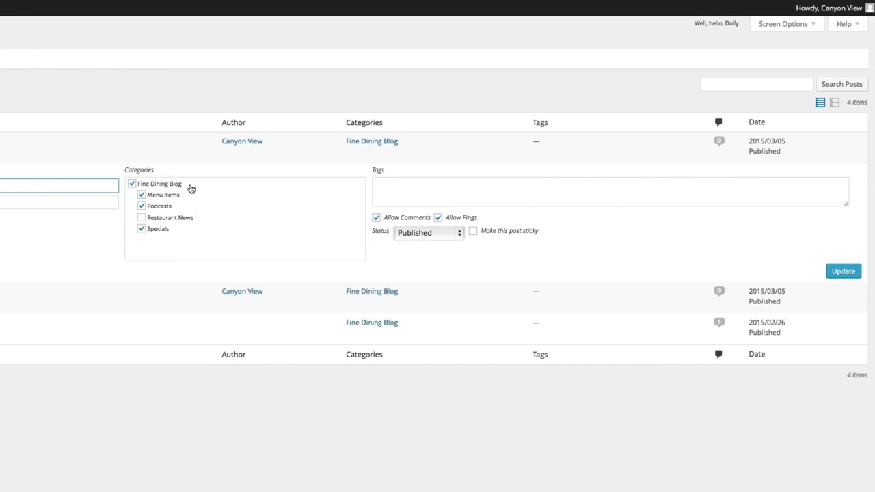
click(843, 272)
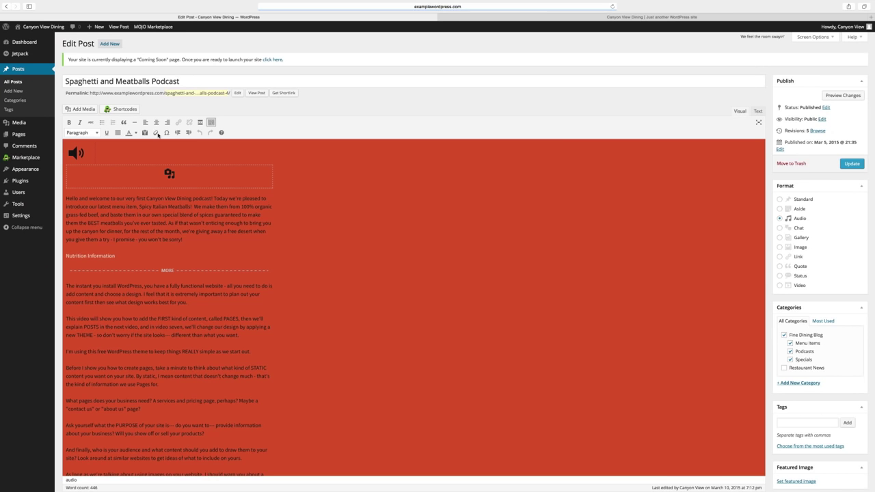
- Add the post tags Aspen Grove, Canyondale, fine dining, free dessert, Italian, Jennyville, meatballs, spaghetti and special
scroll(847, 366, down, 5)
scroll(848, 366, down, 2)
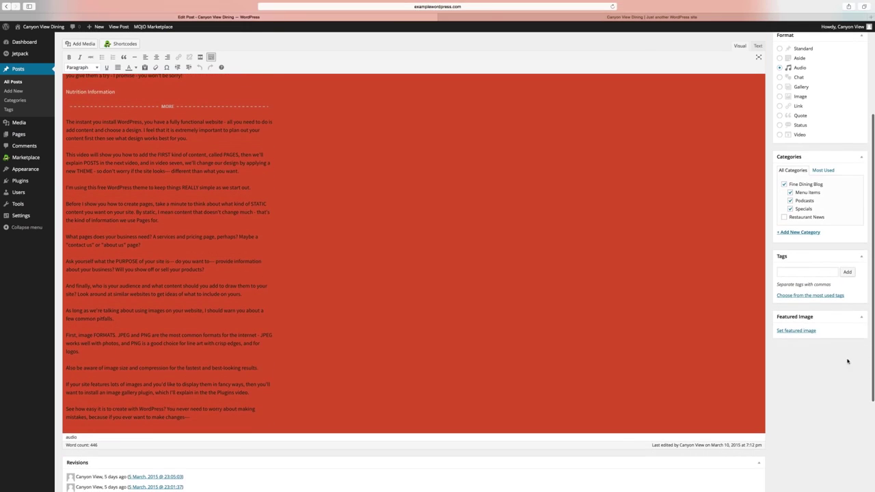
click(817, 274)
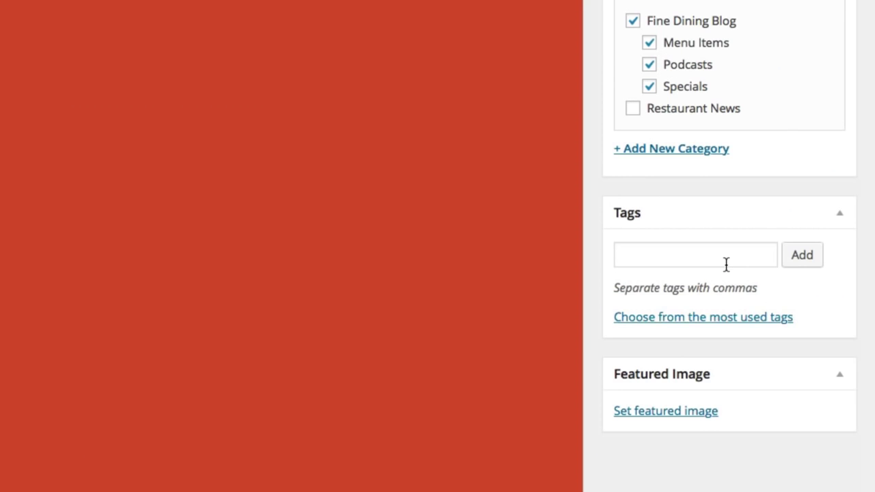
click(735, 263)
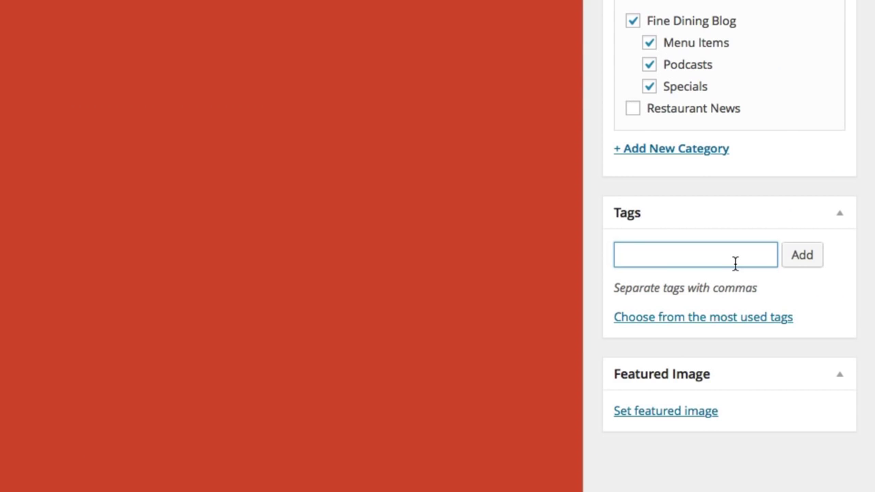
key(ctrl+v)
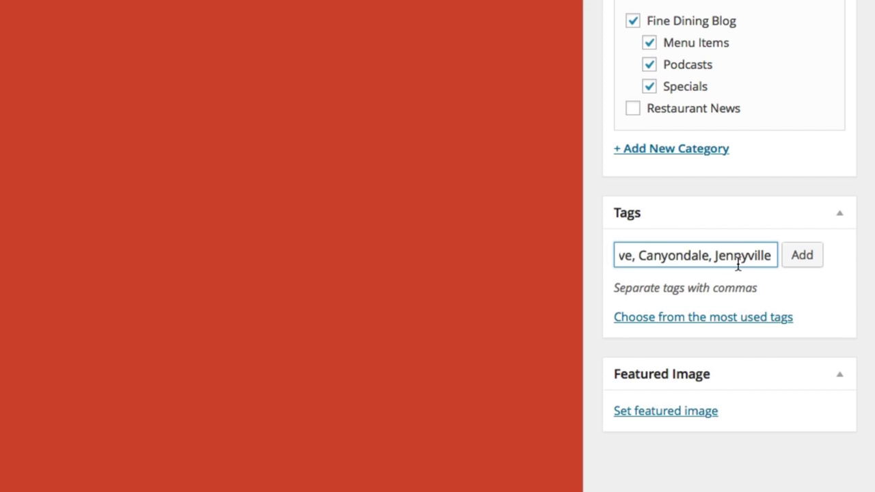
click(796, 263)
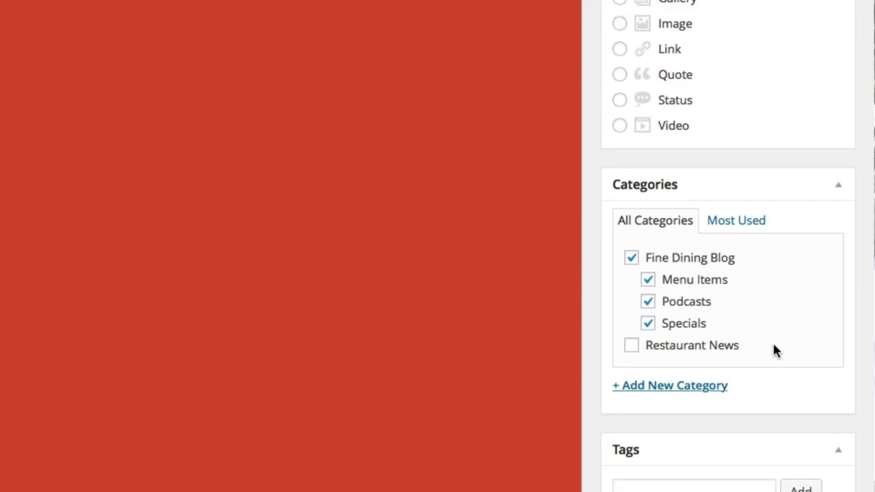
- Show the most used tags available for the podcast post
scroll(773, 342, down, 10)
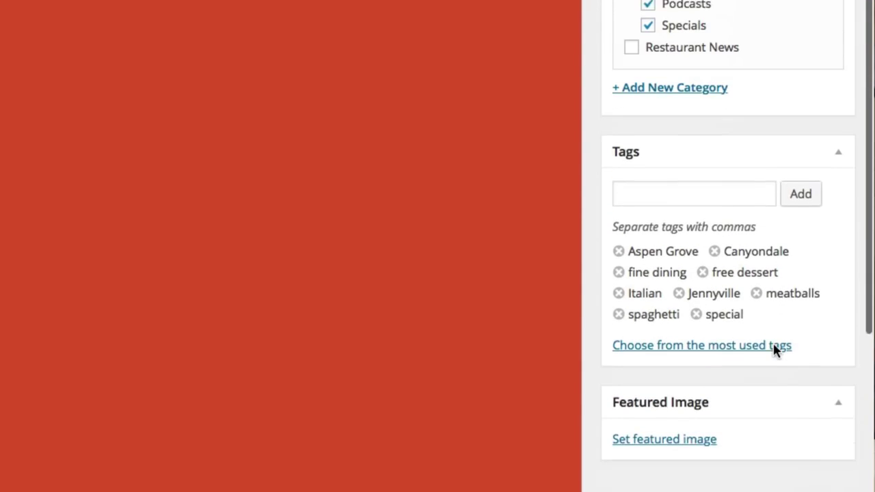
click(761, 327)
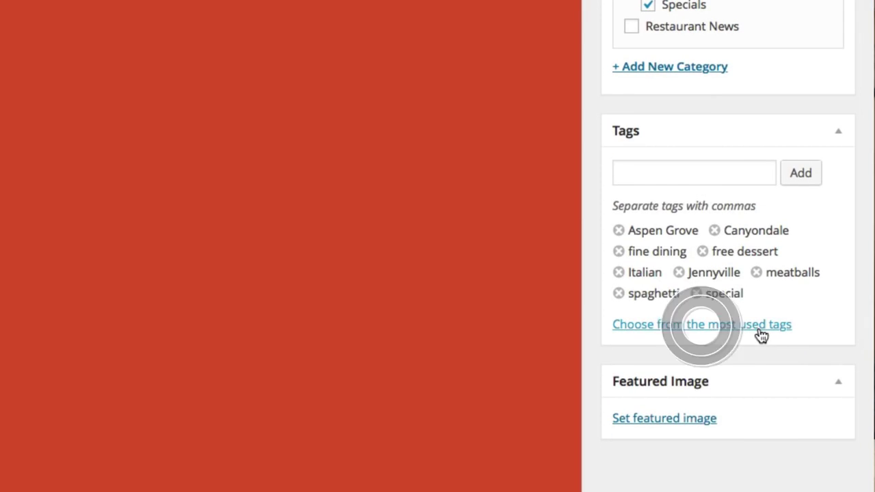